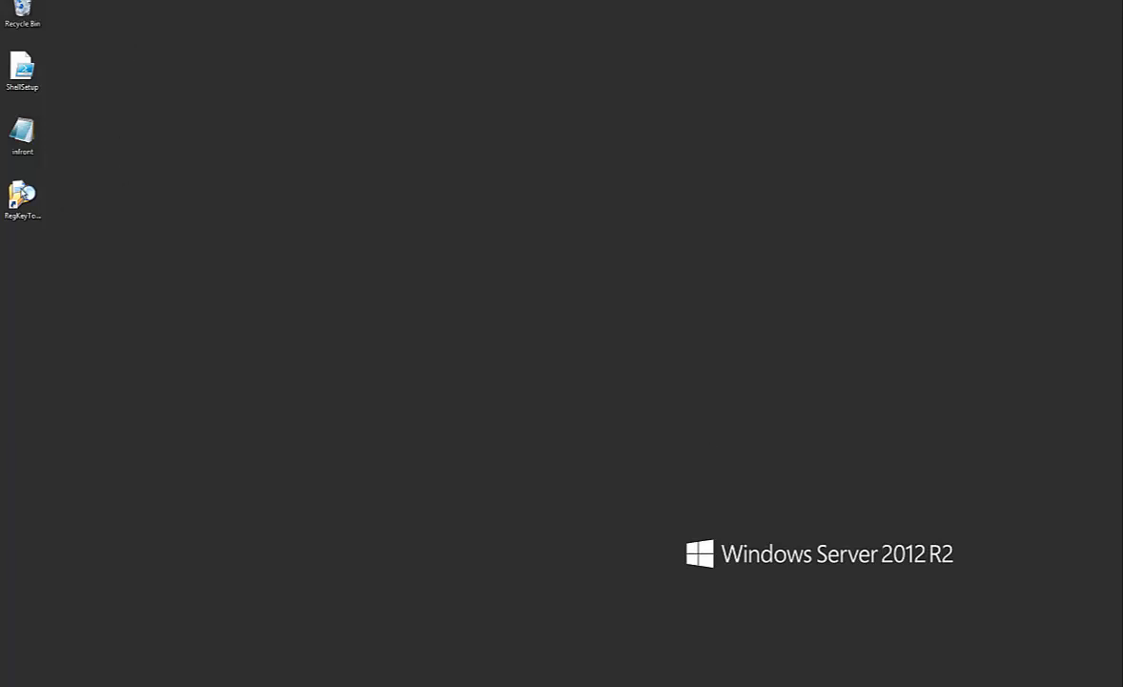
- Open RegKeyToMOF and select the SOFTWARE\Infront registry key with its Image Version value
{"action": "double_click", "coordinate": [22, 189]}
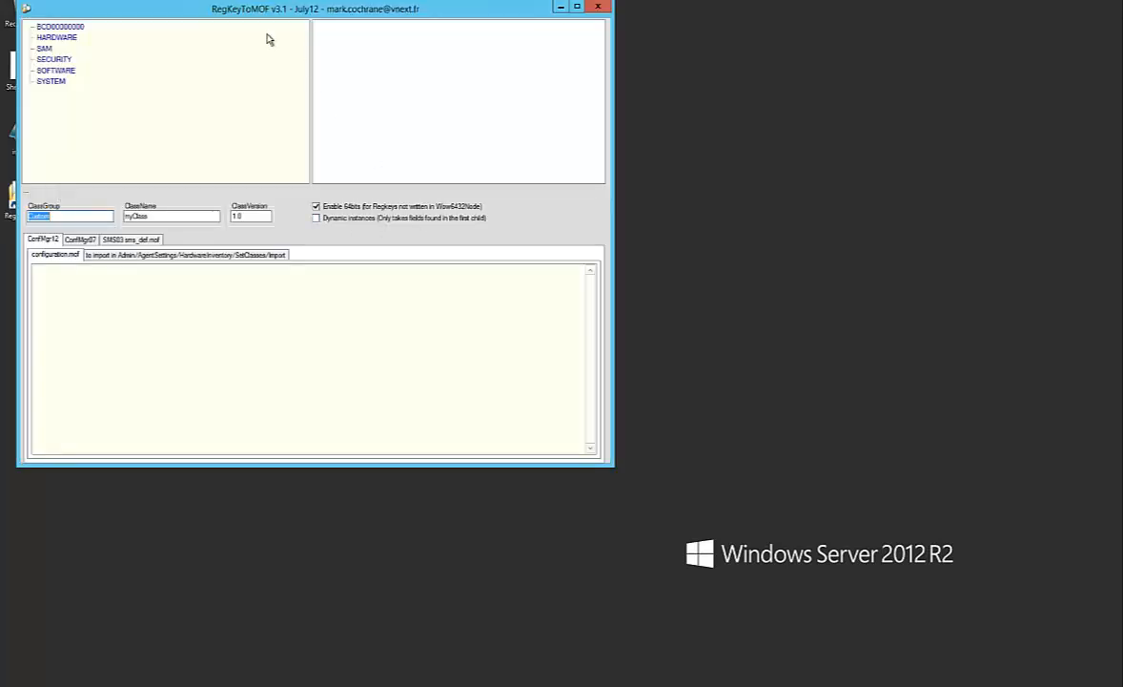
{"action": "left_click_drag", "start_coordinate": [246, 12], "coordinate": [296, 28]}
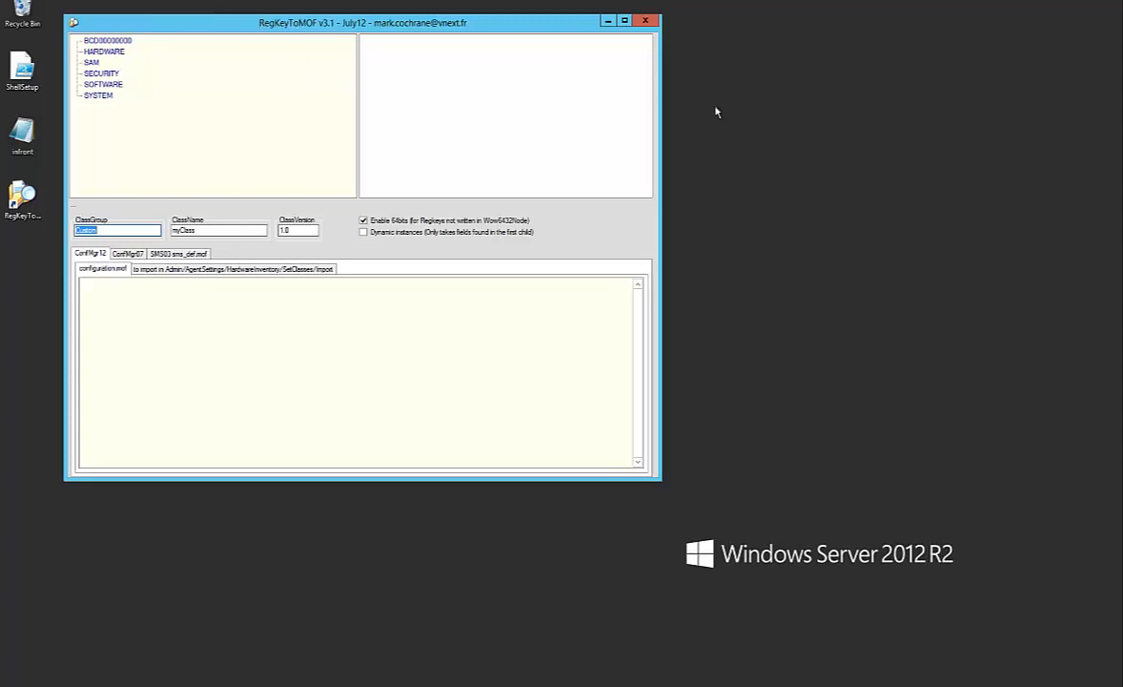
{"action": "left_click", "coordinate": [101, 73]}
{"action": "left_click", "coordinate": [97, 51]}
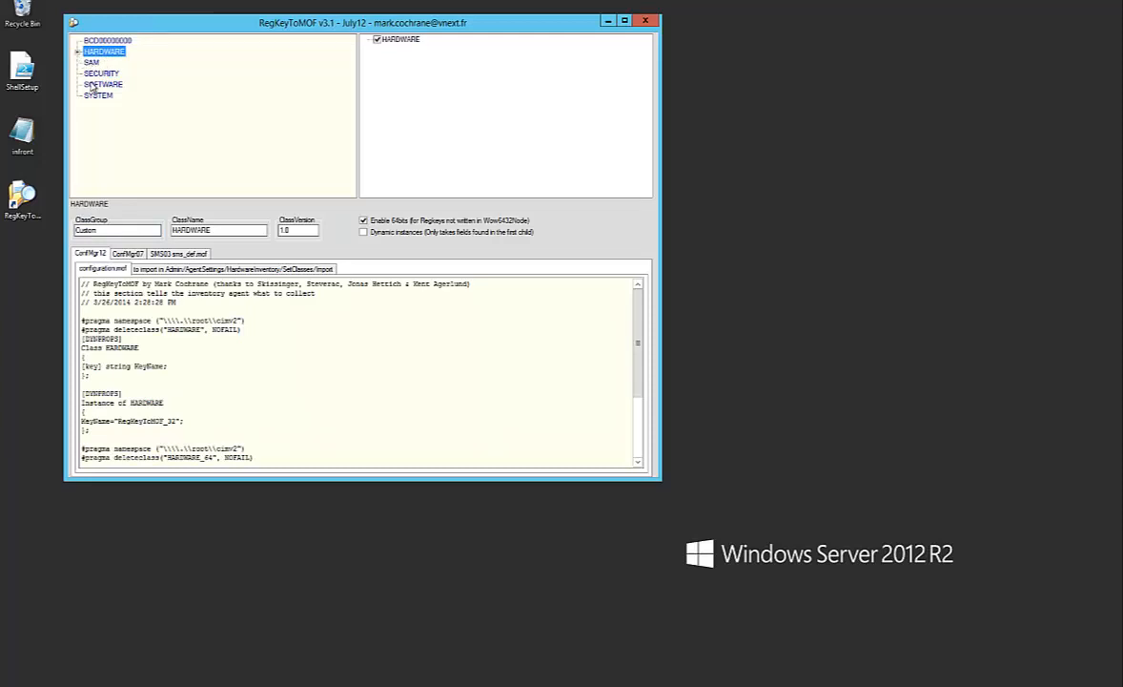
{"action": "left_click", "coordinate": [95, 84]}
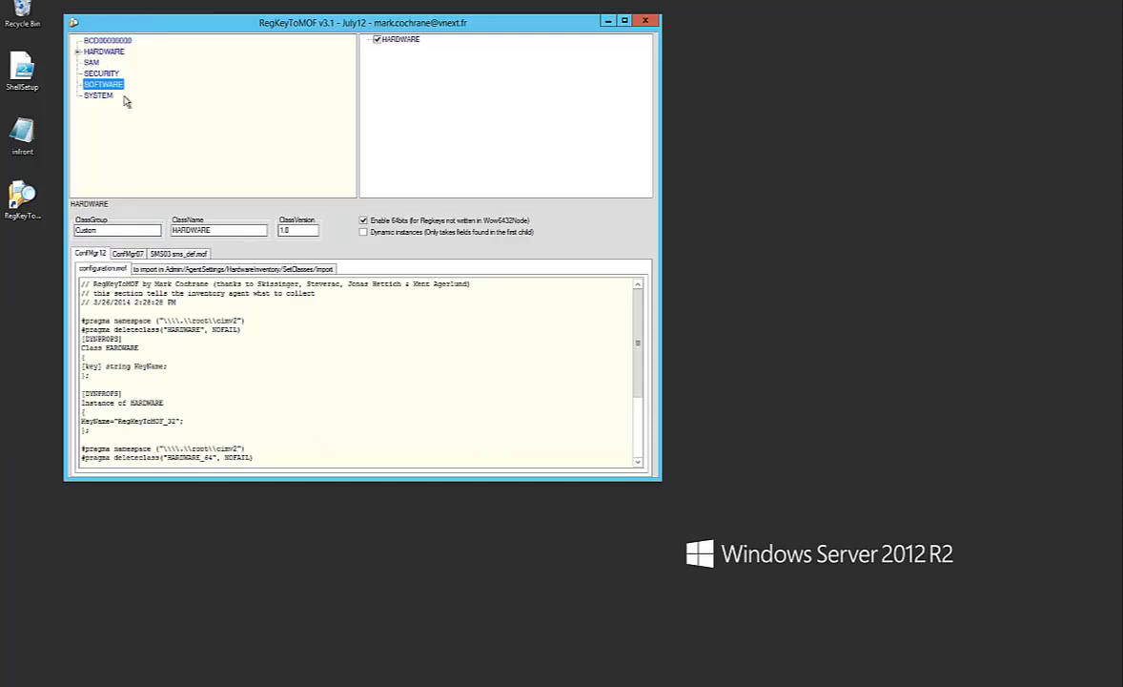
{"action": "left_click", "coordinate": [78, 85]}
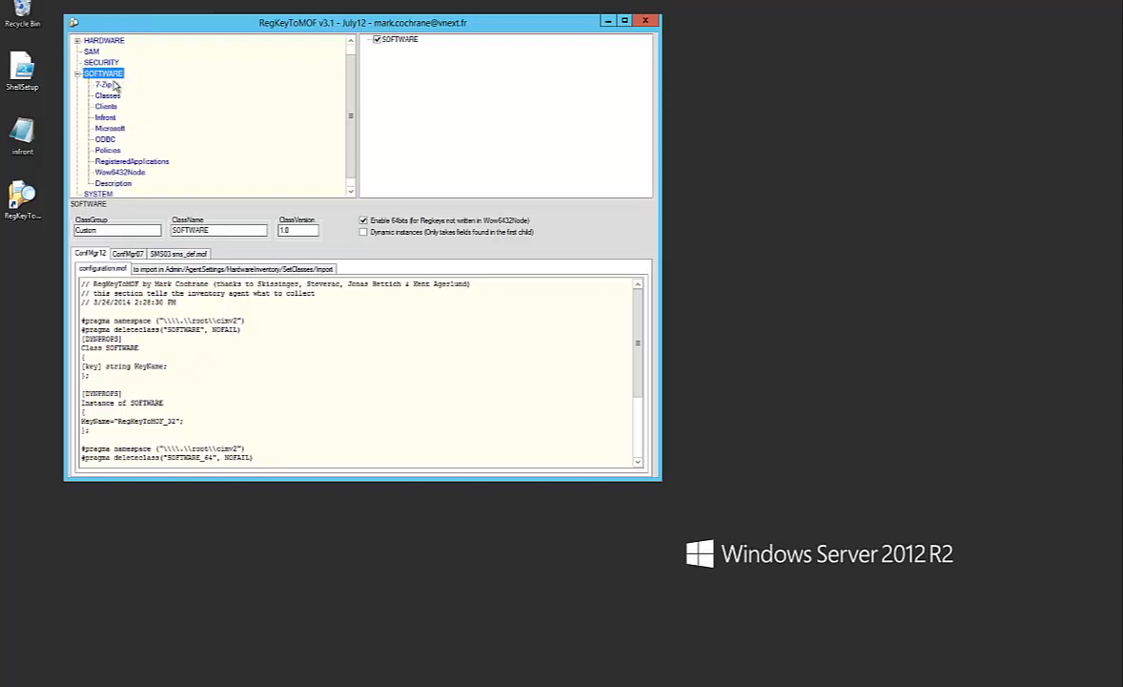
{"action": "left_click", "coordinate": [101, 115]}
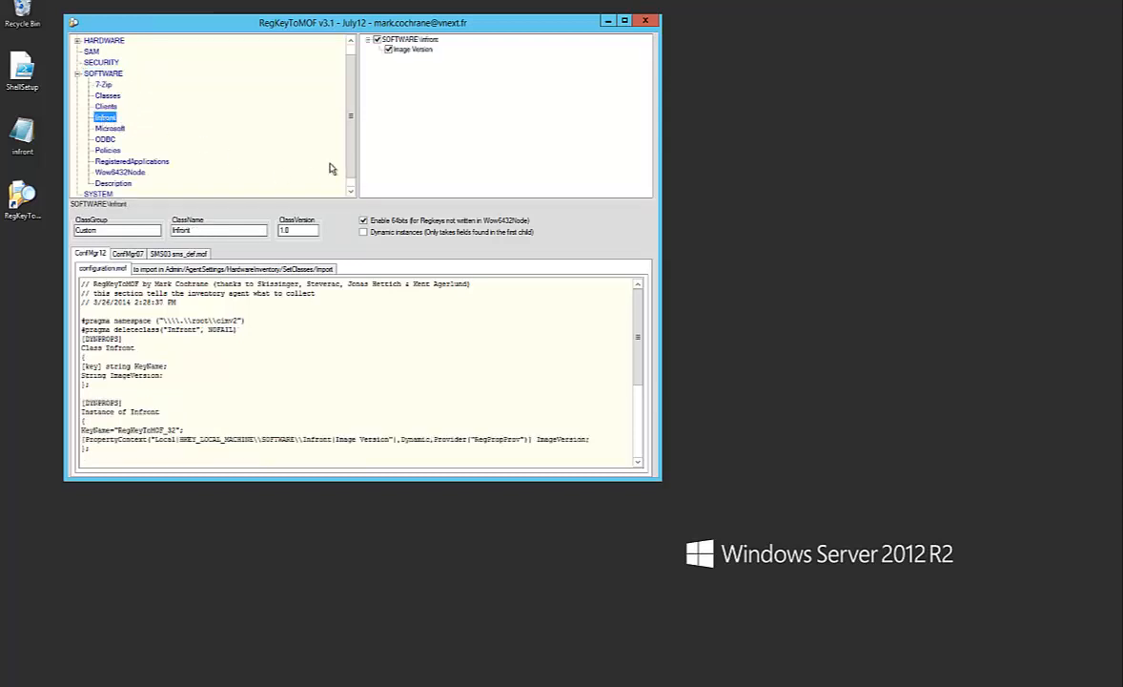
{"action": "left_click", "coordinate": [422, 54]}
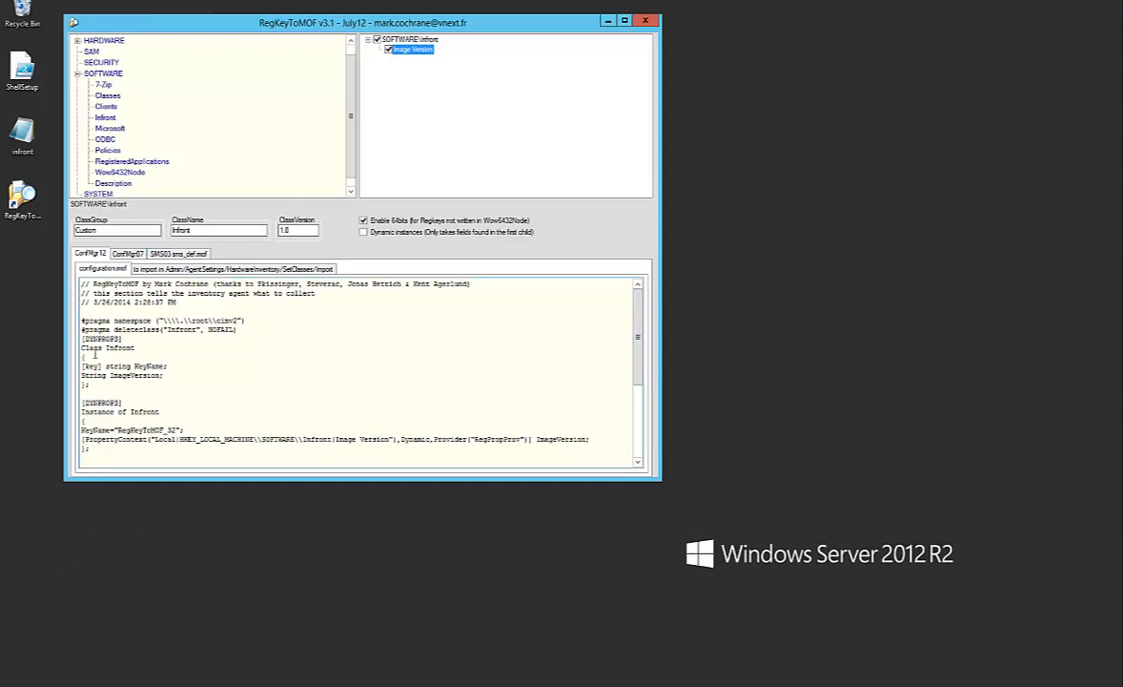
- Copy the entire configuration.mof text generated for the Infront key
{"action": "left_click", "coordinate": [82, 283]}
{"action": "left_click_drag", "start_coordinate": [82, 283], "coordinate": [454, 566]}
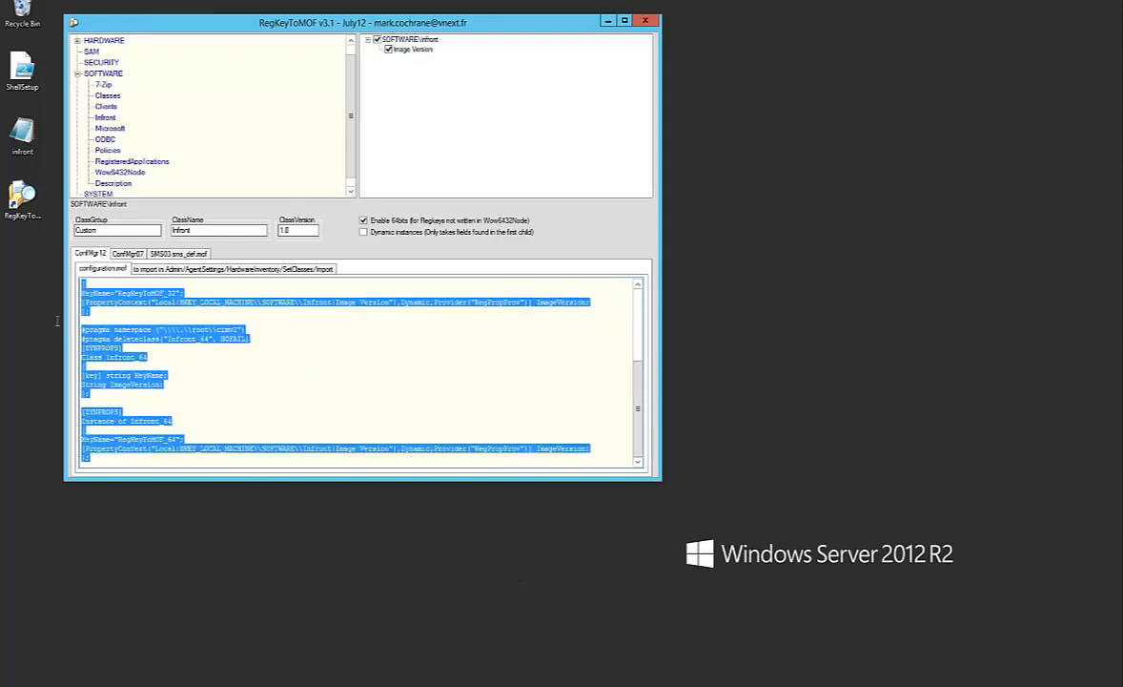
{"action": "right_click", "coordinate": [124, 336]}
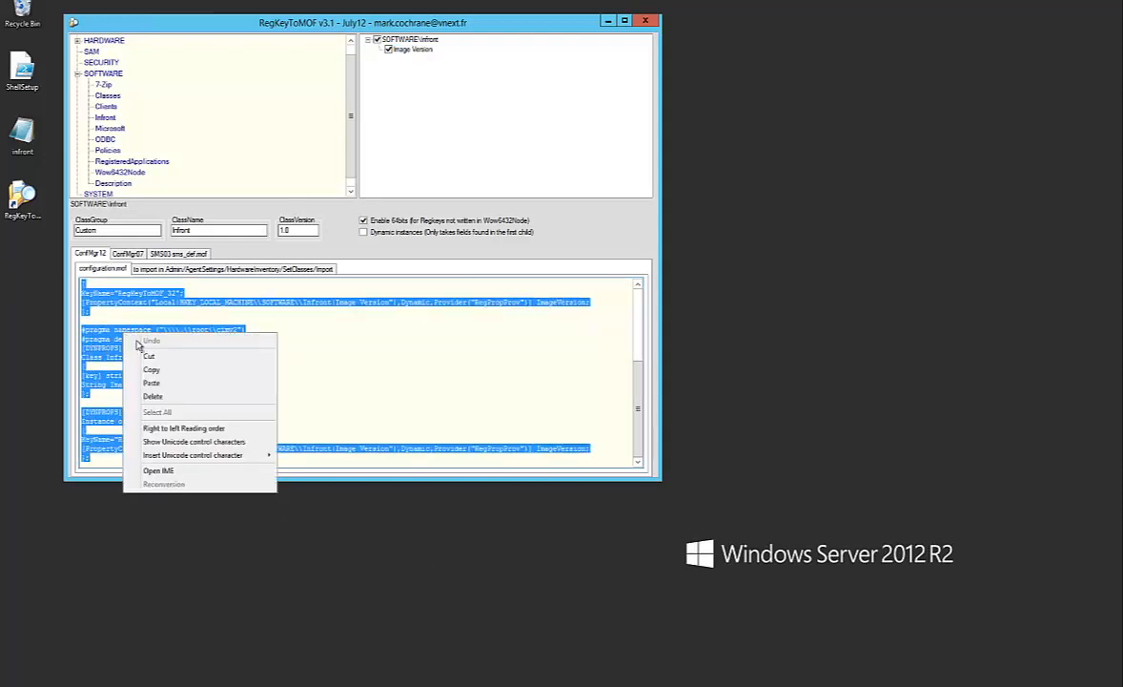
{"action": "left_click", "coordinate": [158, 369]}
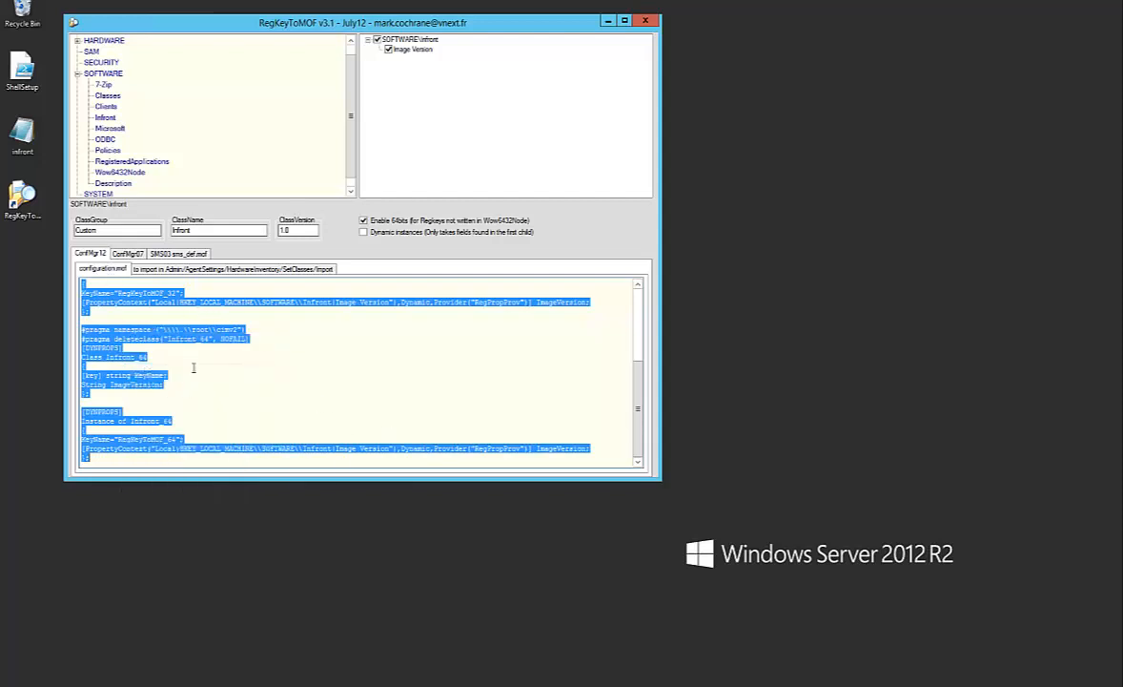
- Open the configuration MOF file from the hinv folder in Notepad and paste the copied text between the "Added extensions start" and "Added extensions end" comments
{"action": "left_click", "coordinate": [184, 684]}
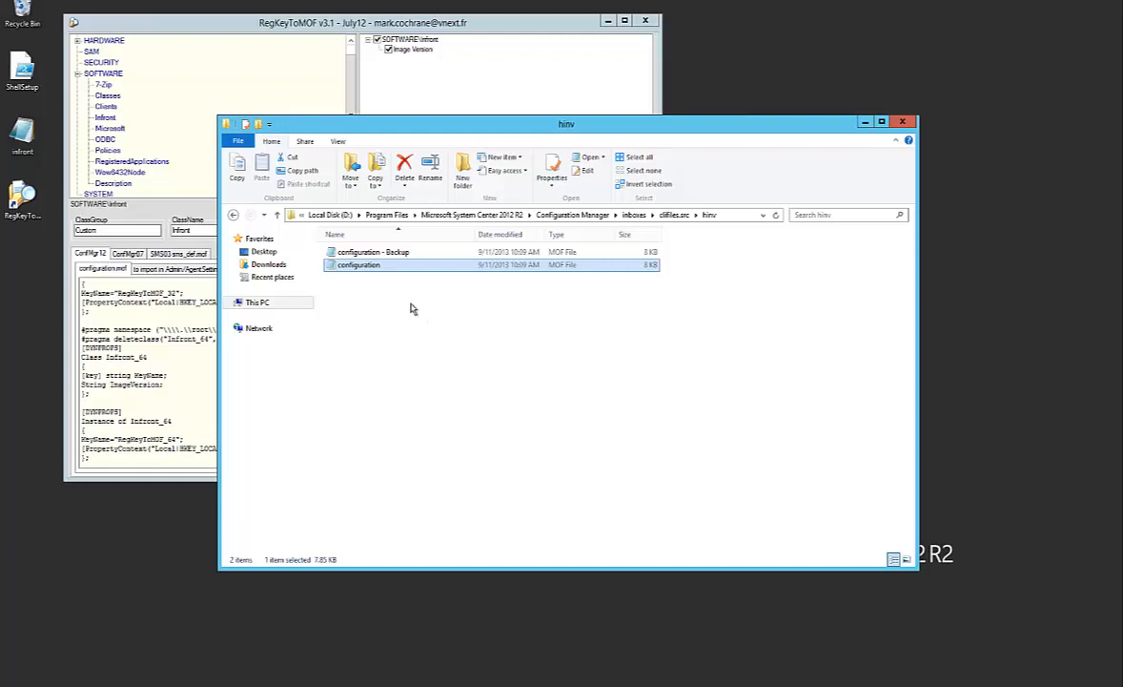
{"action": "double_click", "coordinate": [357, 266]}
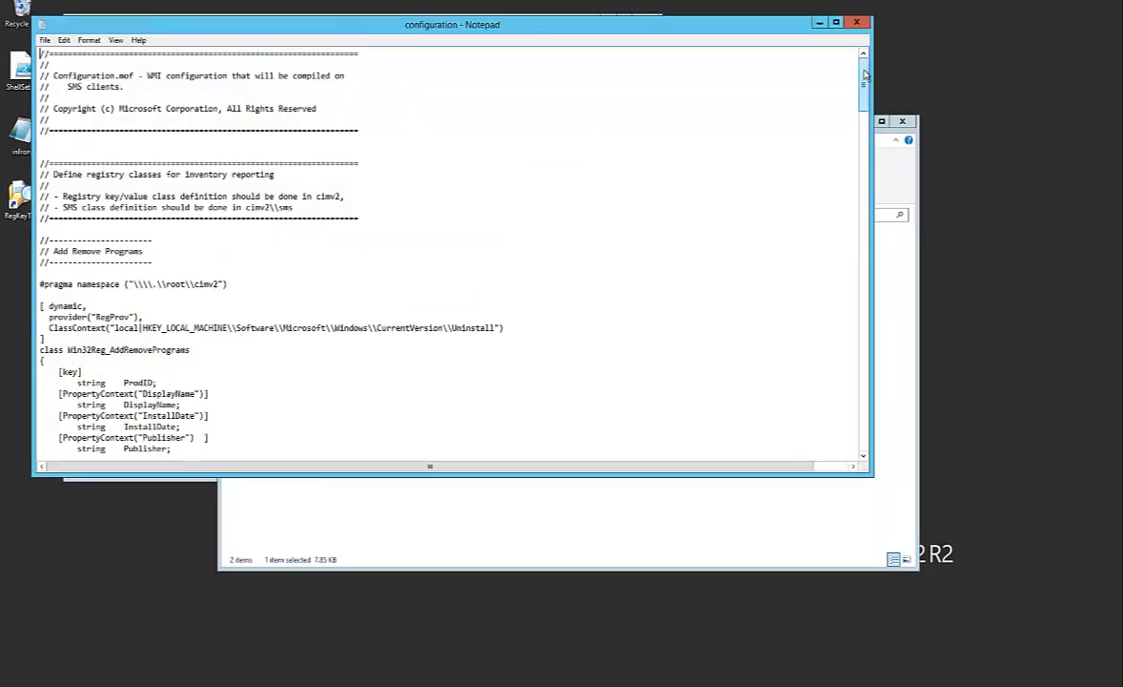
{"action": "left_click_drag", "start_coordinate": [865, 74], "coordinate": [862, 456]}
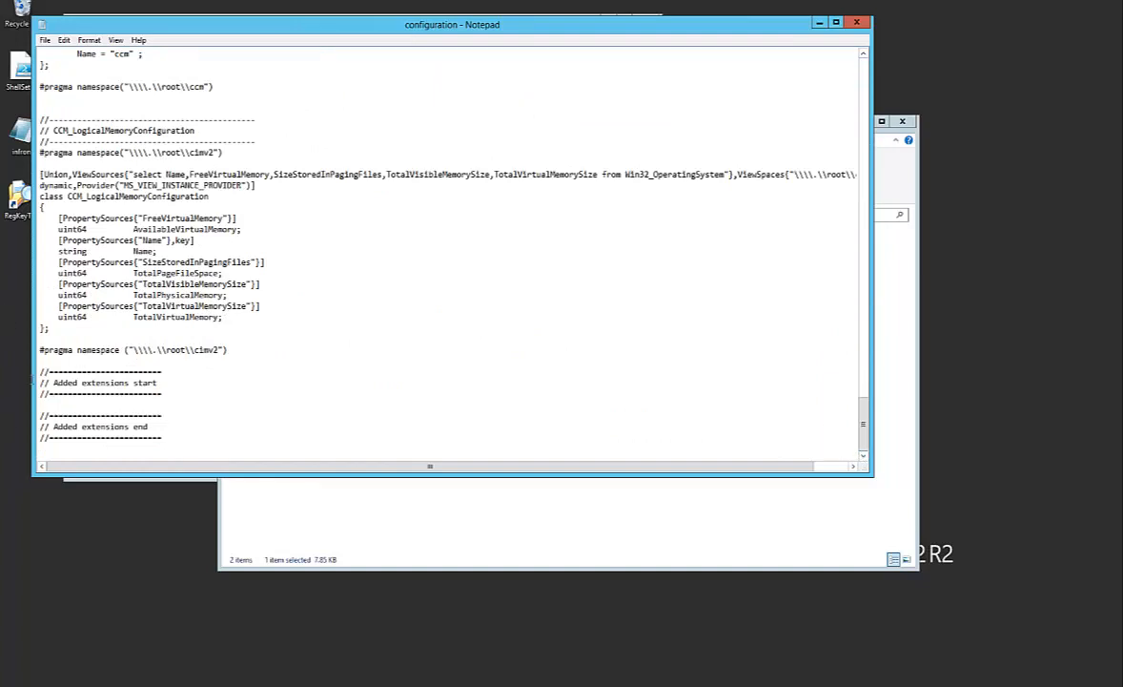
{"action": "left_click", "coordinate": [69, 403]}
{"action": "key", "text": "ctrl+v"}
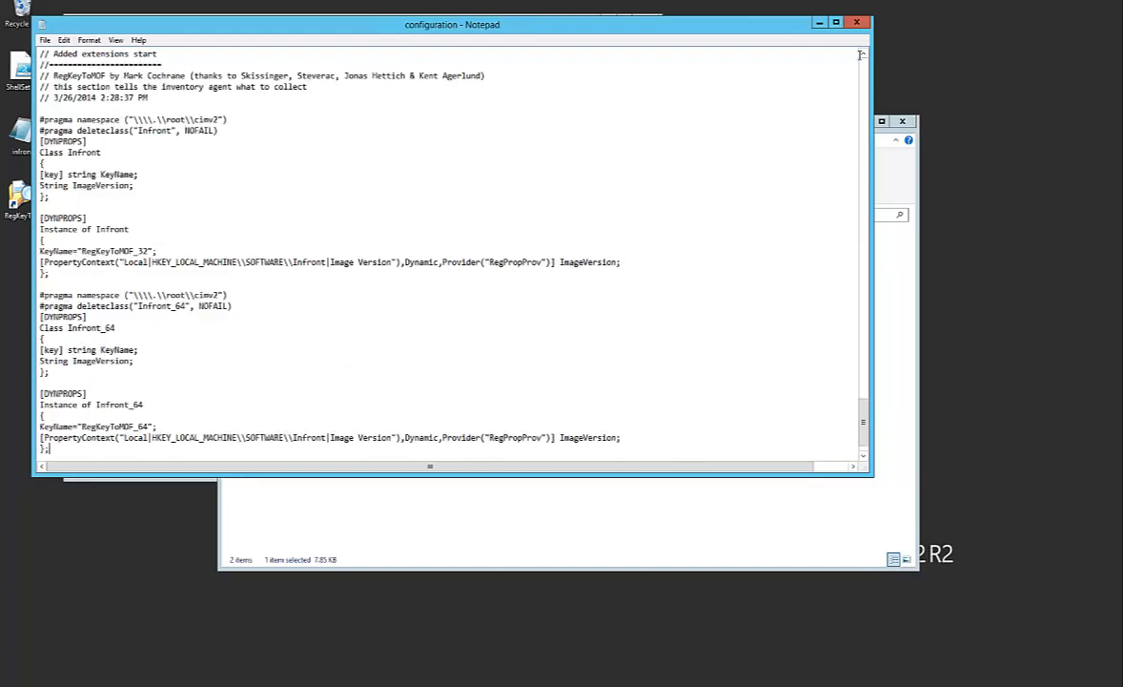
- Review the pasted Infront section, save the configuration file, and close it and the hinv folder
{"action": "scroll", "coordinate": [793, 54], "scroll_direction": "up", "scroll_amount": 2}
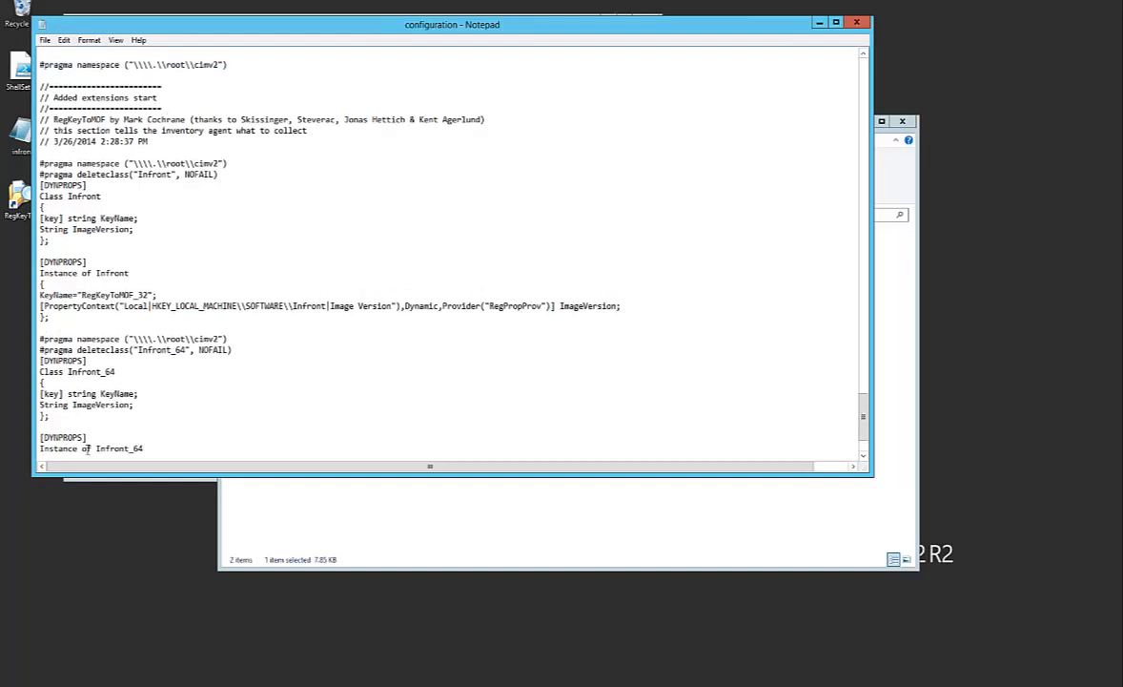
{"action": "scroll", "coordinate": [131, 300], "scroll_direction": "down", "scroll_amount": 3}
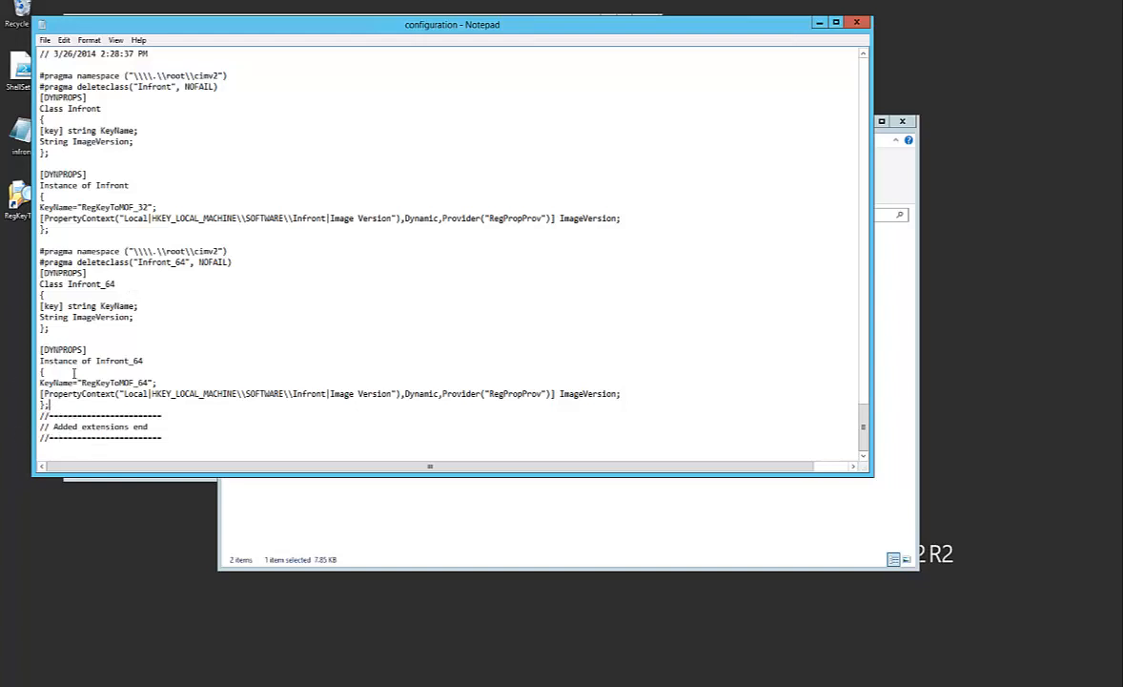
{"action": "scroll", "coordinate": [256, 343], "scroll_direction": "up", "scroll_amount": 5}
{"action": "scroll", "coordinate": [255, 343], "scroll_direction": "up", "scroll_amount": 4}
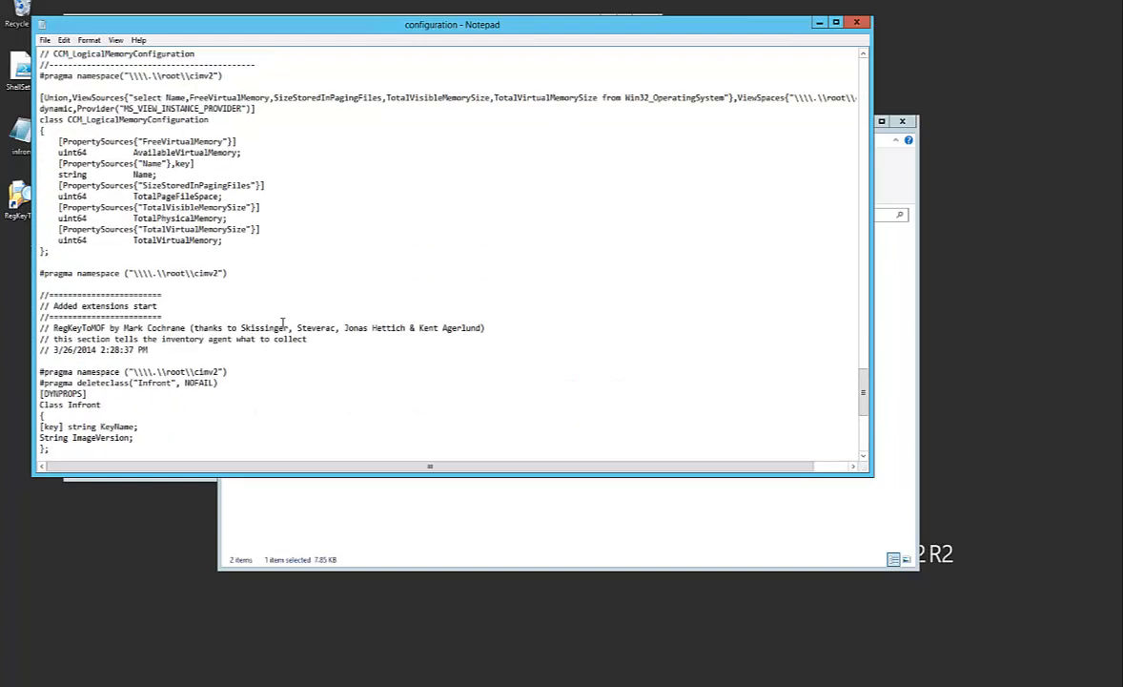
{"action": "left_click", "coordinate": [44, 40]}
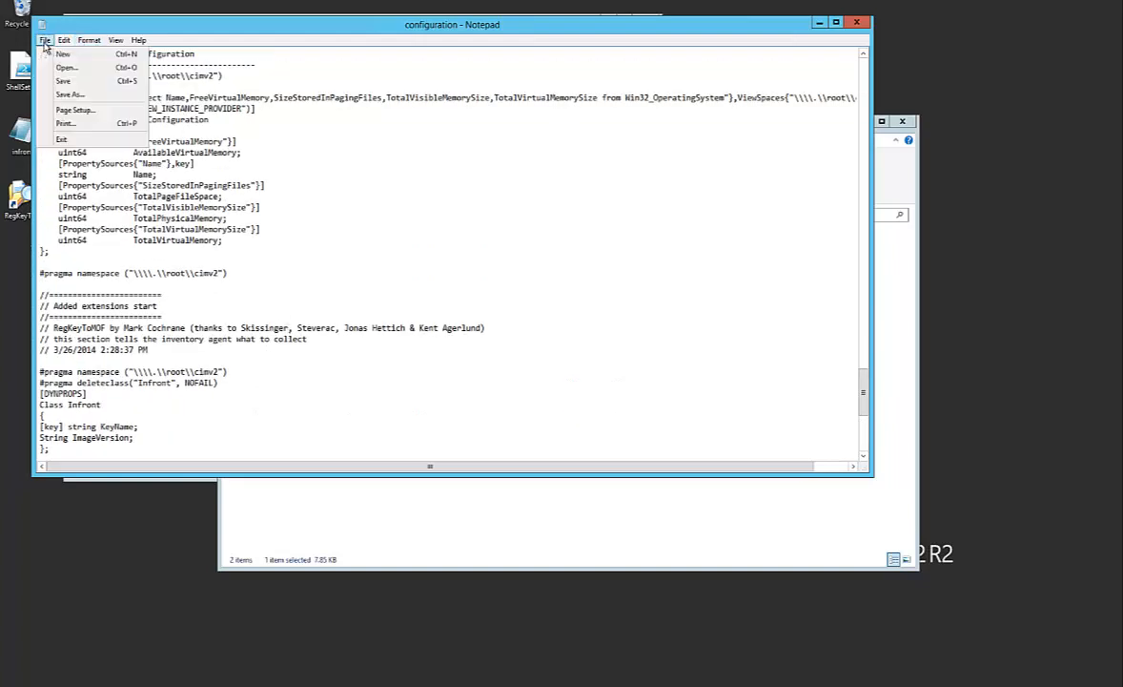
{"action": "left_click", "coordinate": [63, 82]}
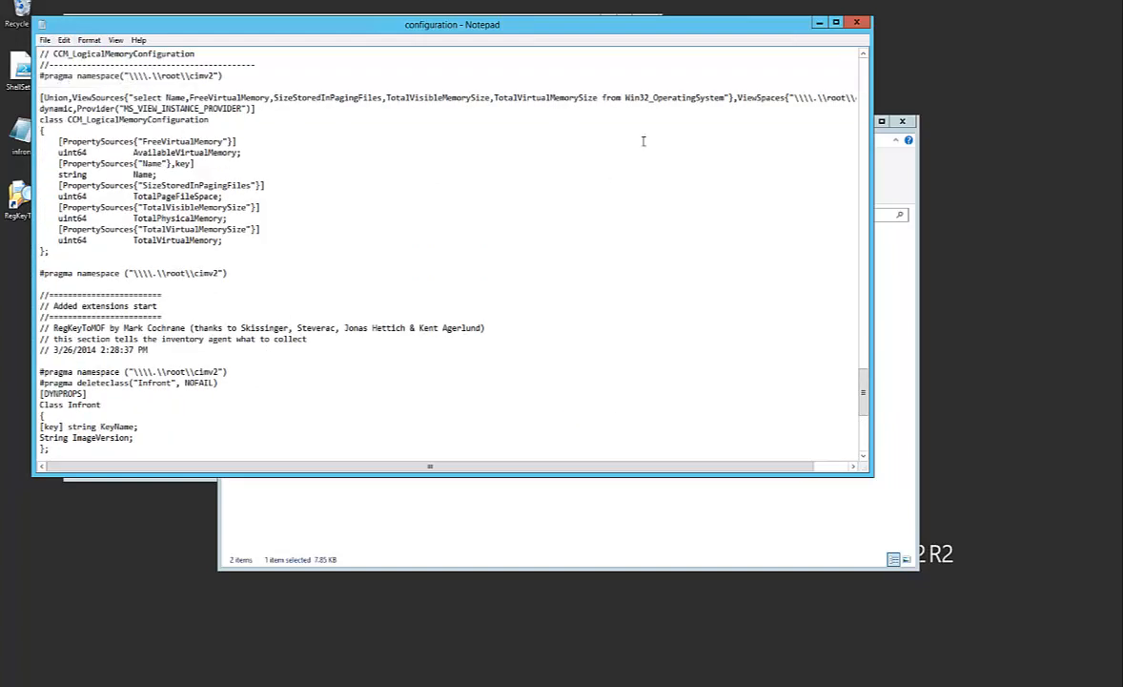
{"action": "left_click", "coordinate": [857, 23]}
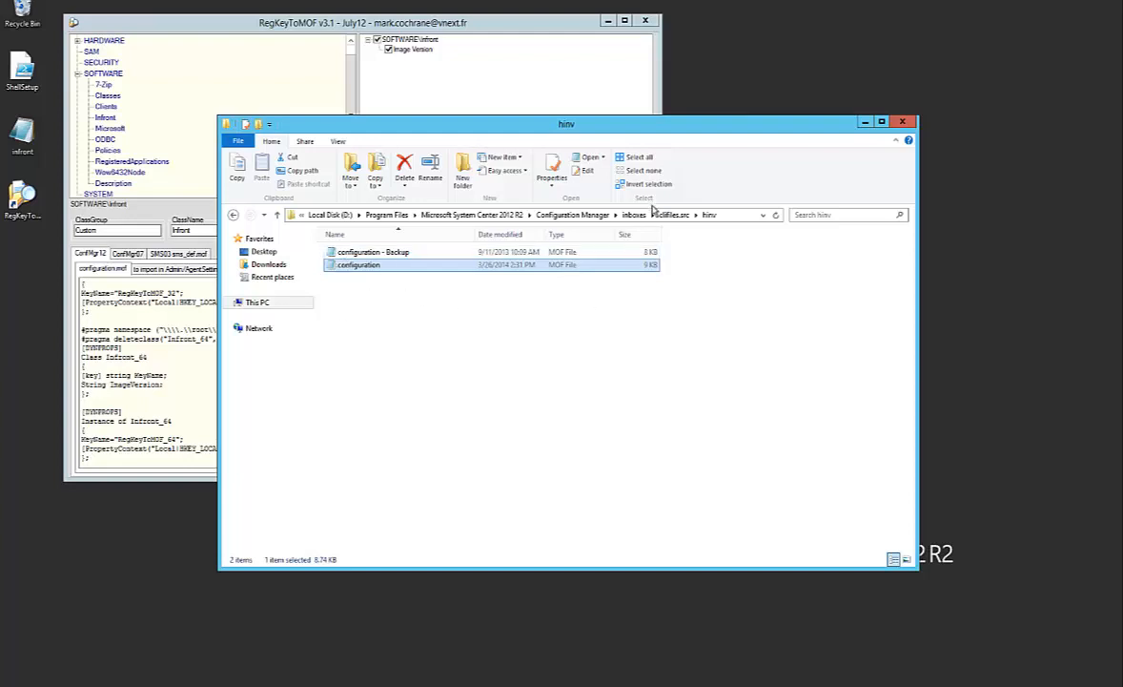
{"action": "left_click", "coordinate": [904, 122]}
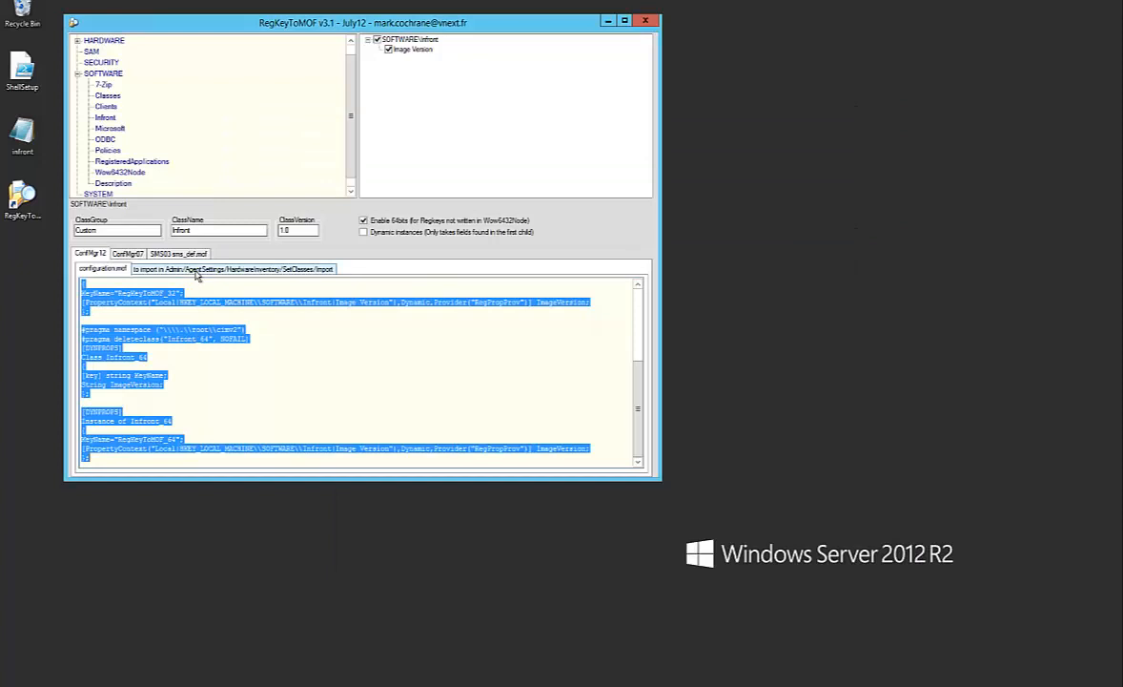
- Copy the entire Infront class definition that RegKeyToMOF generated for import into the hardware inventory agent settings
{"action": "left_click", "coordinate": [192, 269]}
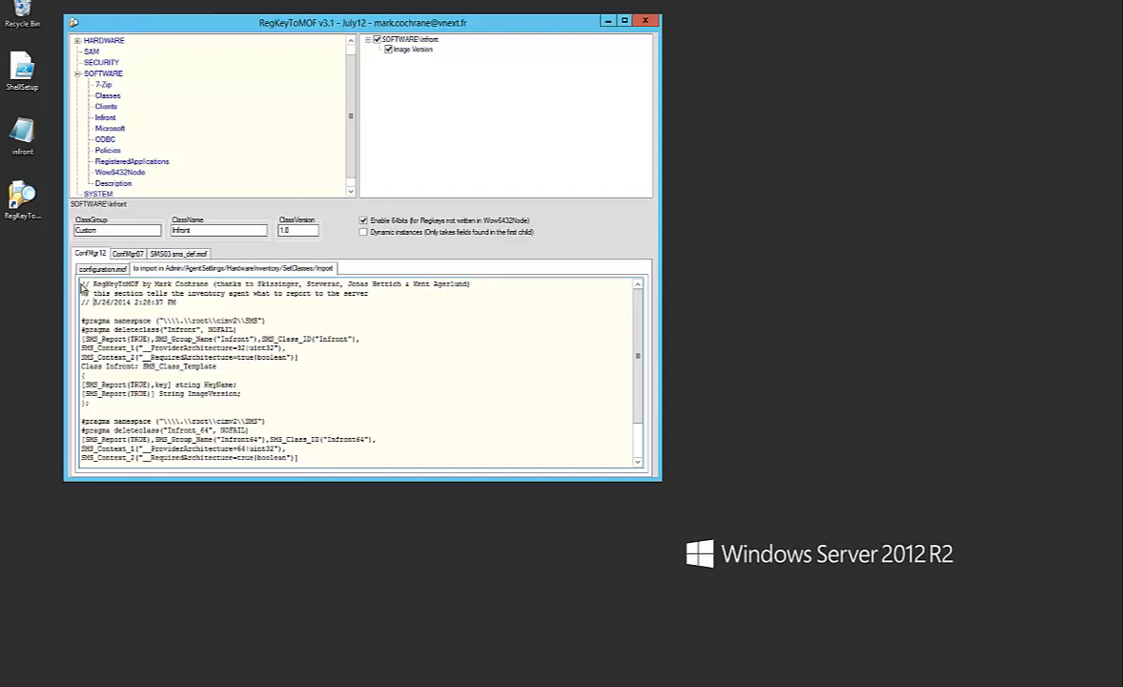
{"action": "left_click_drag", "start_coordinate": [82, 288], "coordinate": [311, 610]}
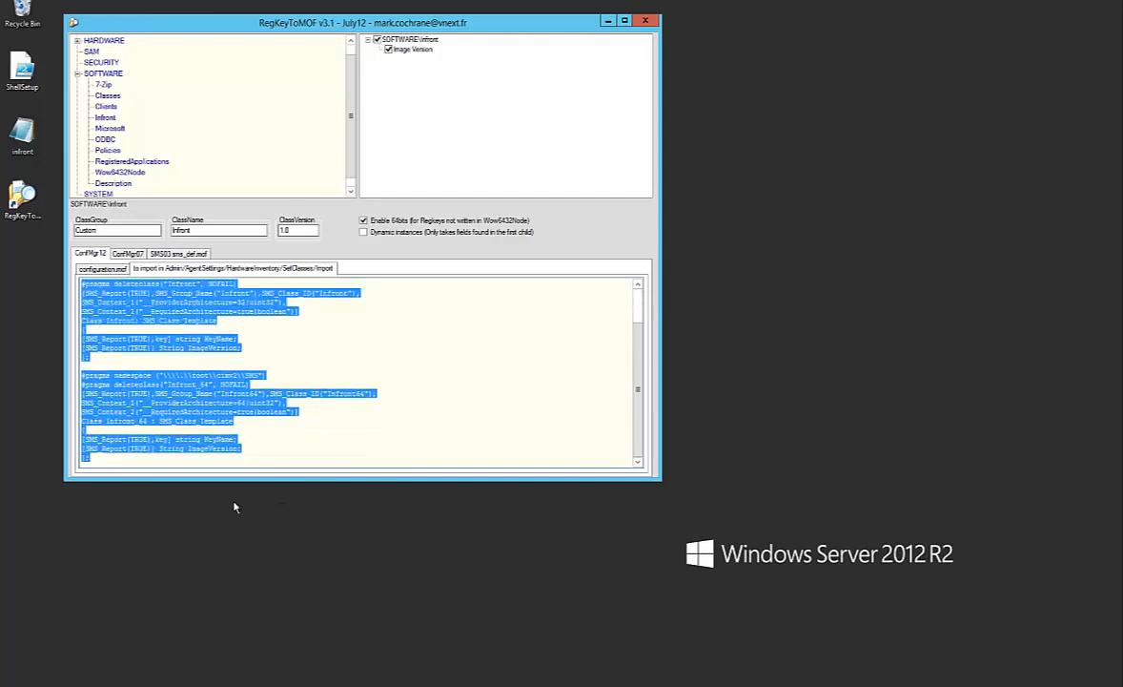
{"action": "right_click", "coordinate": [159, 383]}
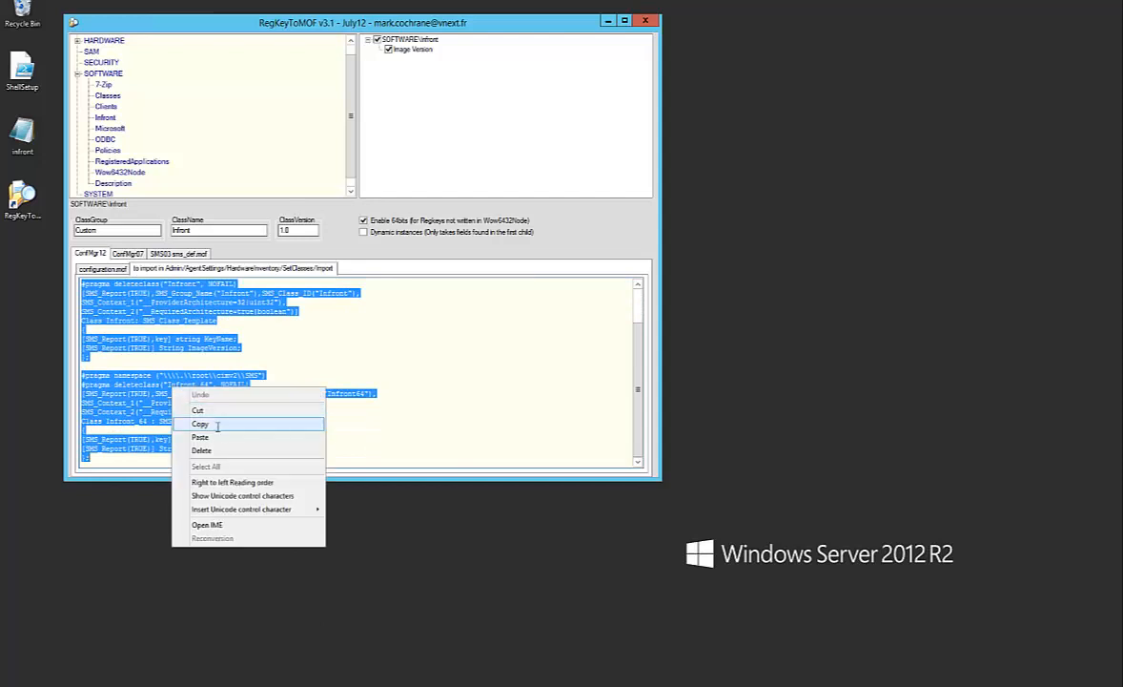
{"action": "left_click", "coordinate": [216, 426]}
- Minimize RegKeyToMOF, examine the class definitions in the desktop's infront MOF file, and close it
{"action": "left_click", "coordinate": [609, 22]}
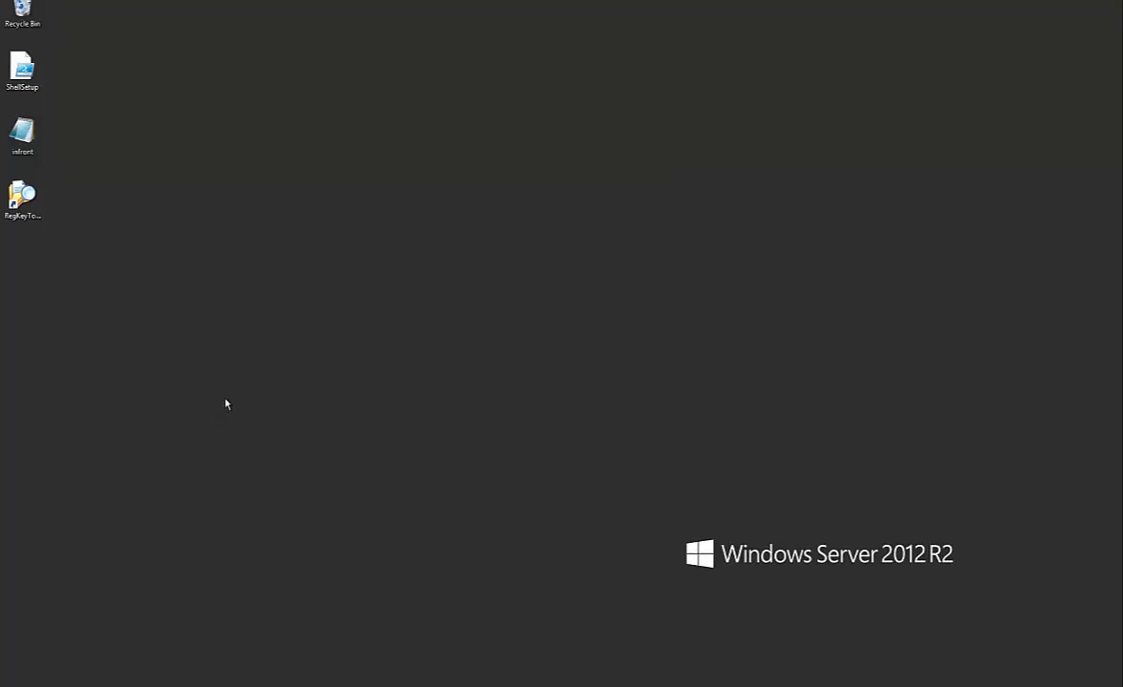
{"action": "double_click", "coordinate": [21, 138]}
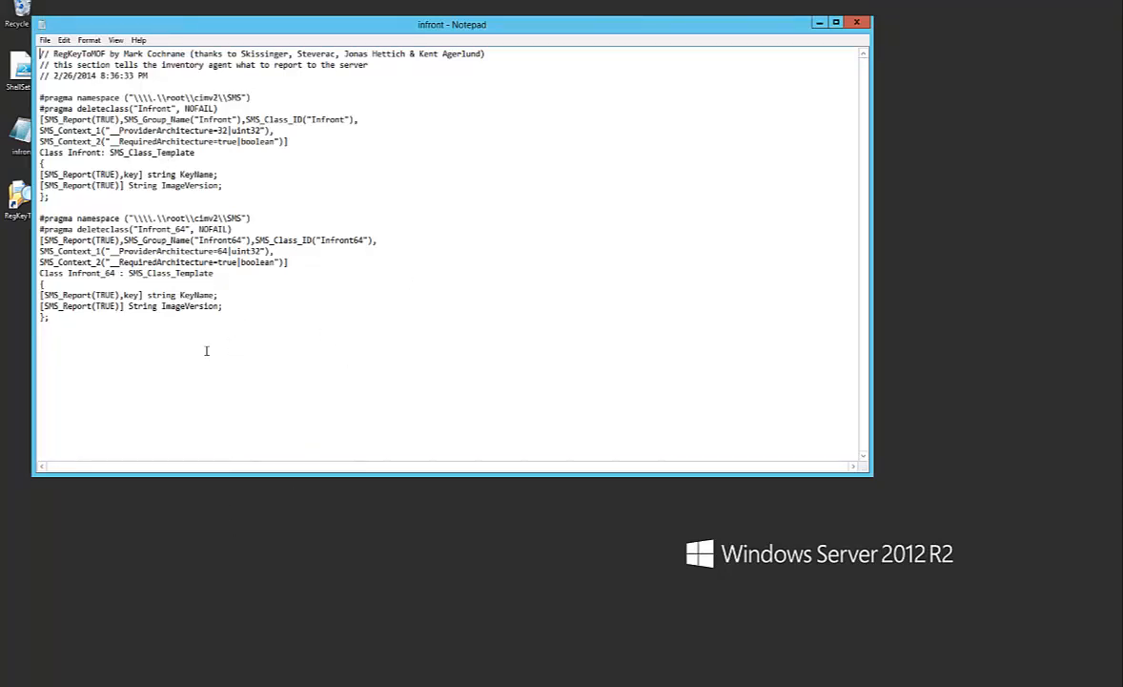
{"action": "left_click", "coordinate": [857, 23]}
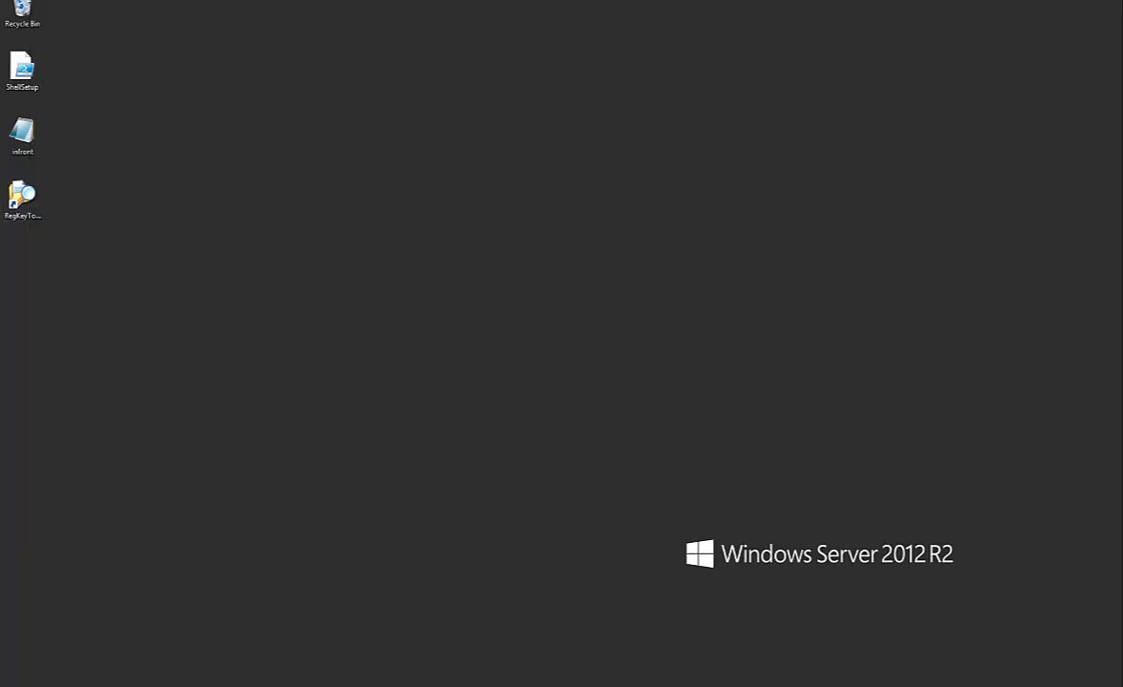
- In the Configuration Manager console, start custom client device settings named "Custom Hardware Configuration", described "For use with custom registry information", with Hardware Inventory included
{"action": "mouse_move", "coordinate": [156, 686]}
{"action": "left_click", "coordinate": [156, 630]}
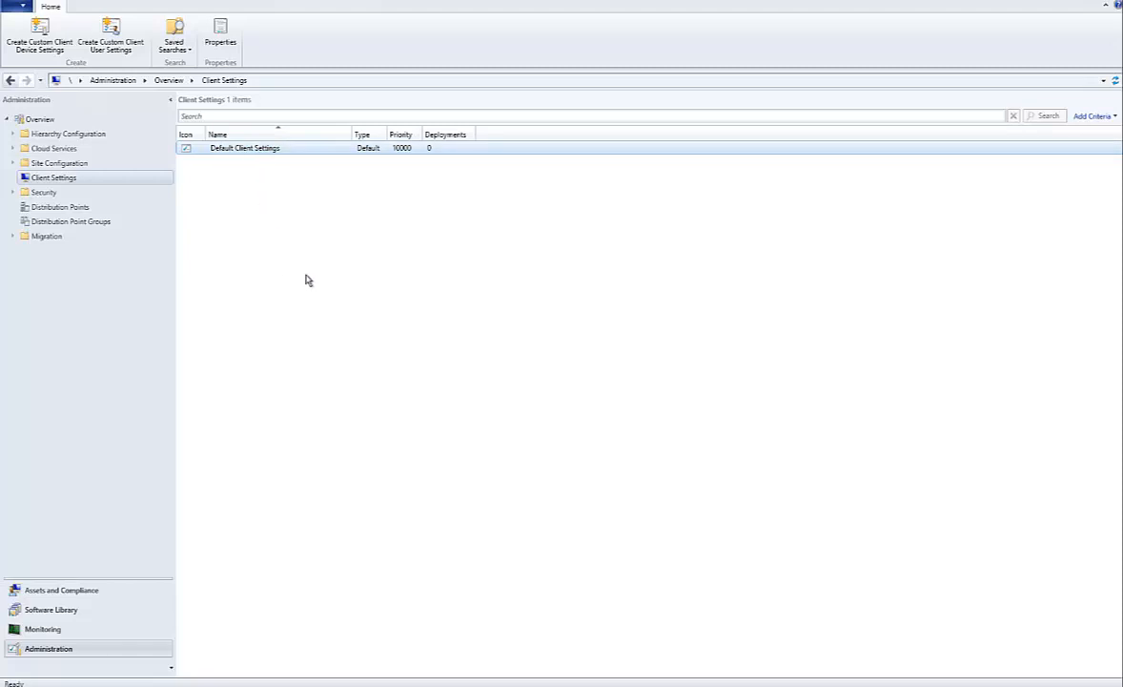
{"action": "left_click", "coordinate": [42, 39]}
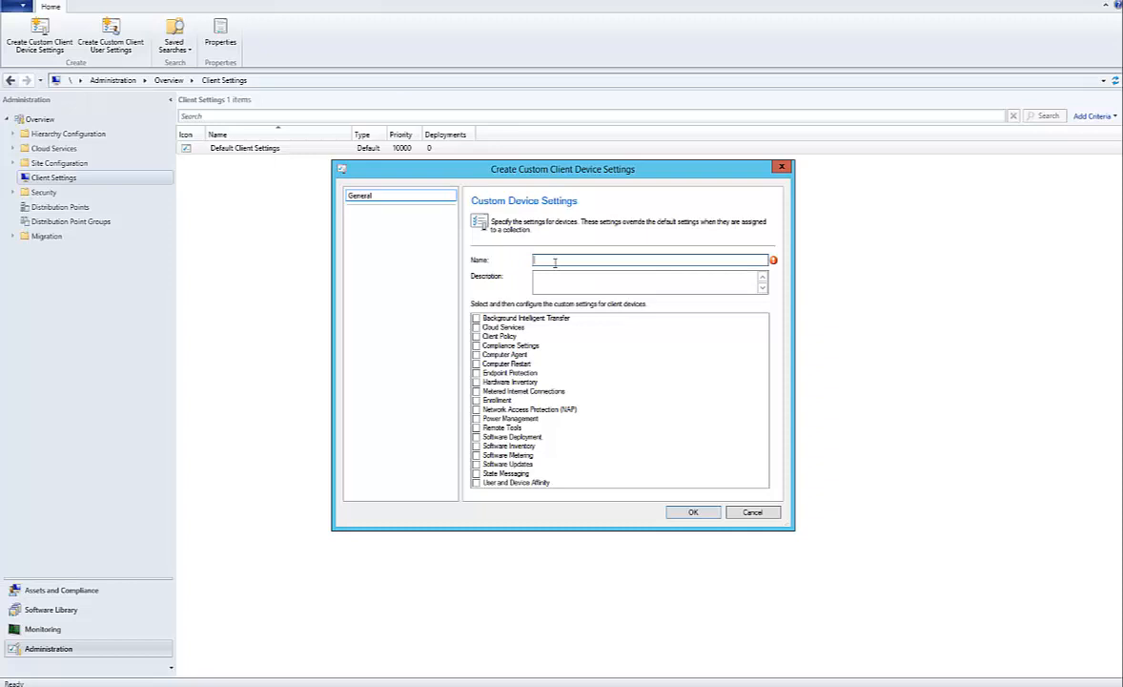
{"action": "type", "text": "Custom Hardware Configuration"}
{"action": "key", "text": "Tab"}
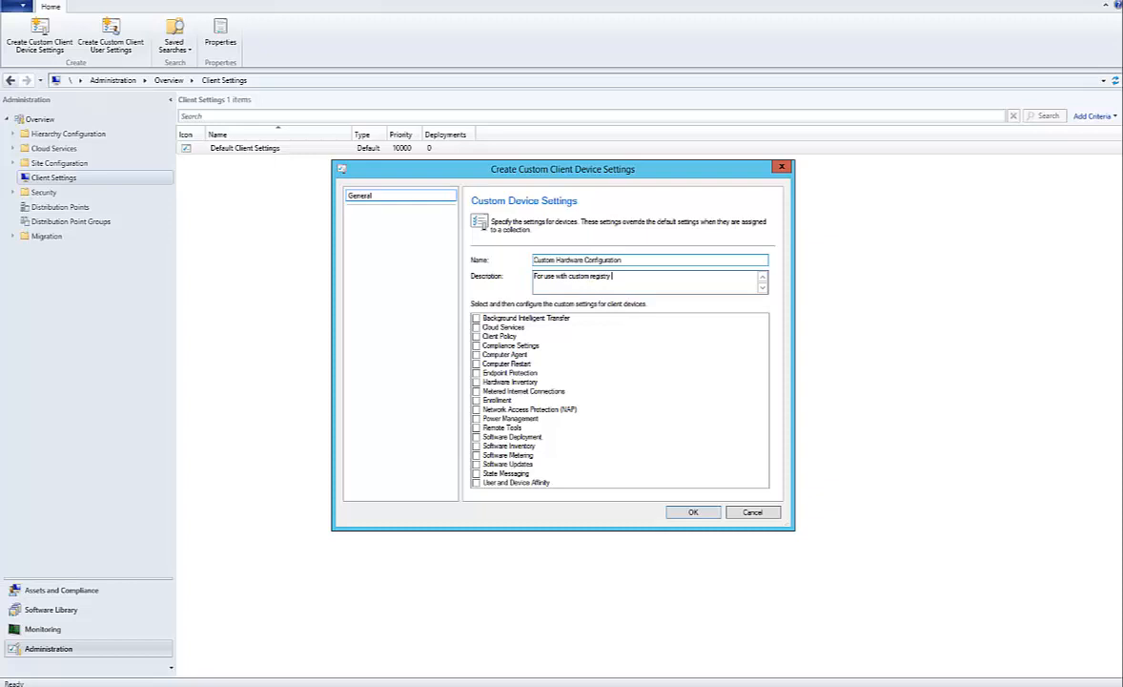
{"action": "type", "text": "rmation"}
{"action": "left_click", "coordinate": [477, 381]}
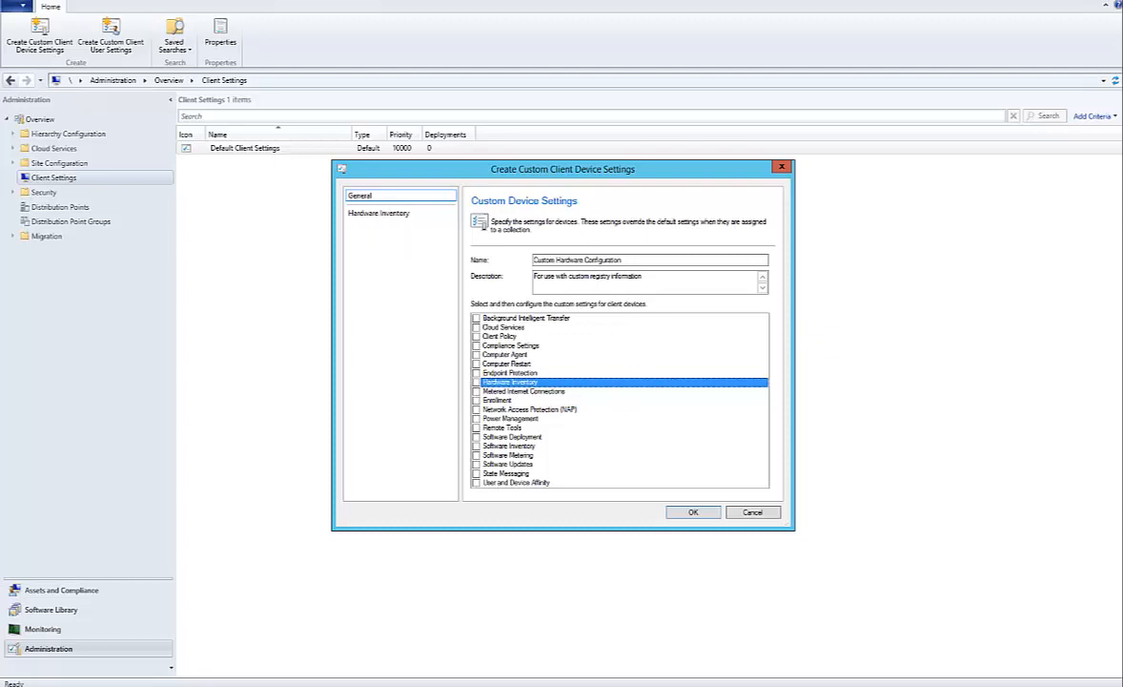
- Import the class settings from the desktop's infront MOF file into the custom settings' hardware inventory classes
{"action": "left_click", "coordinate": [379, 213]}
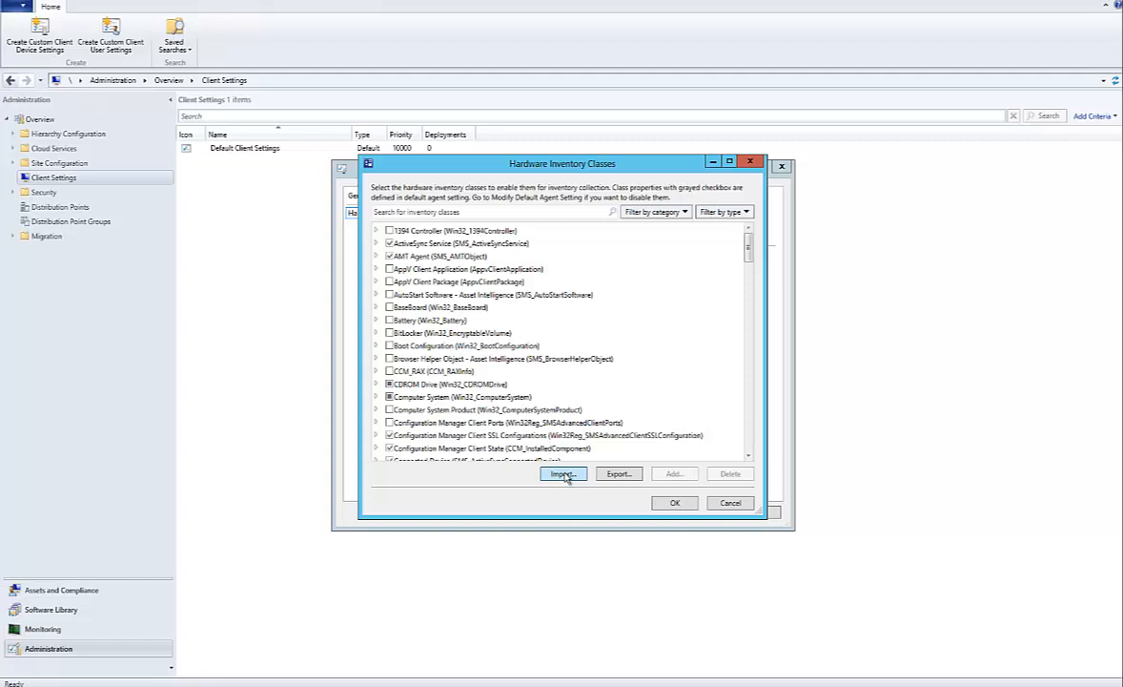
{"action": "left_click", "coordinate": [563, 474]}
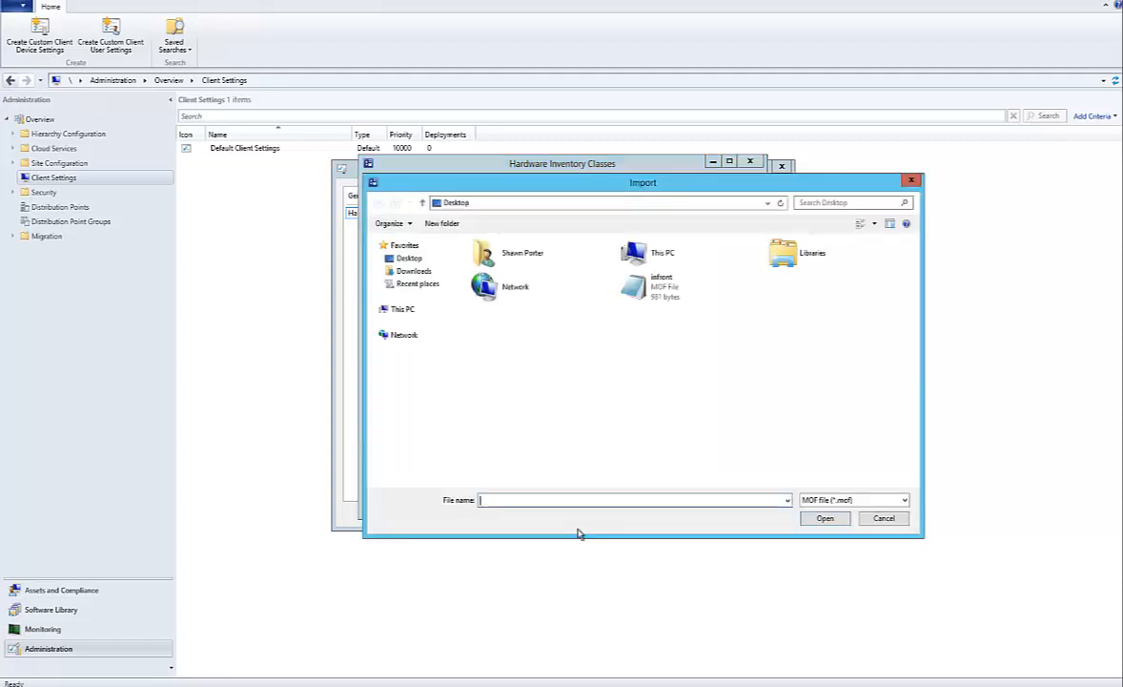
{"action": "double_click", "coordinate": [676, 292]}
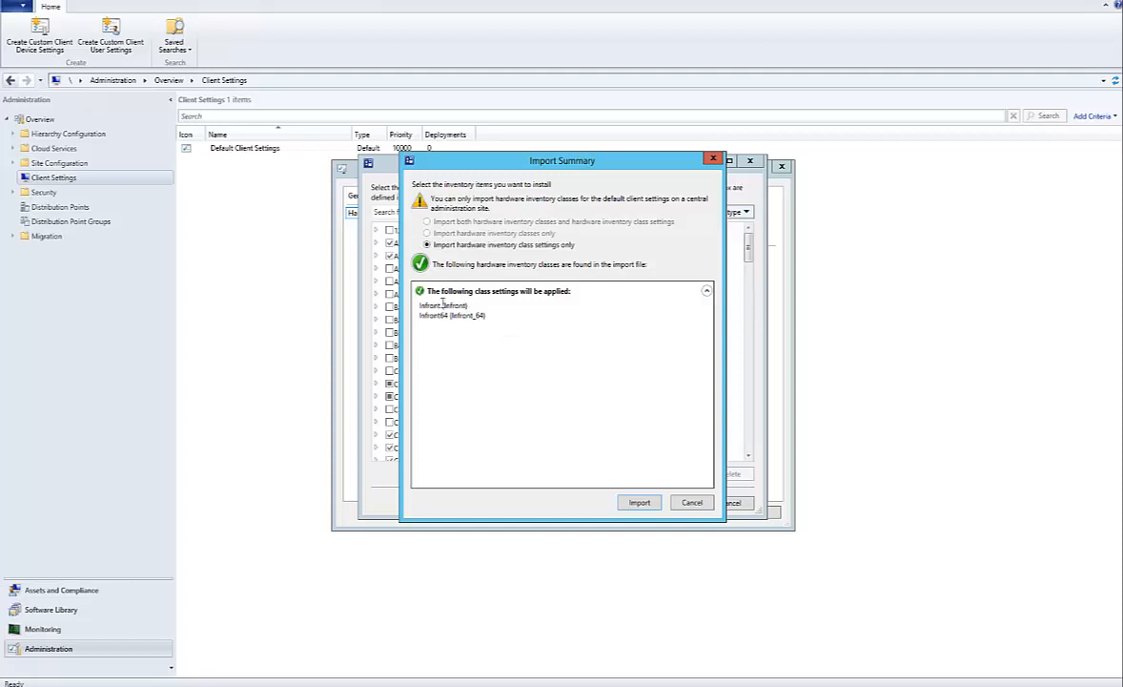
{"action": "left_click", "coordinate": [640, 503]}
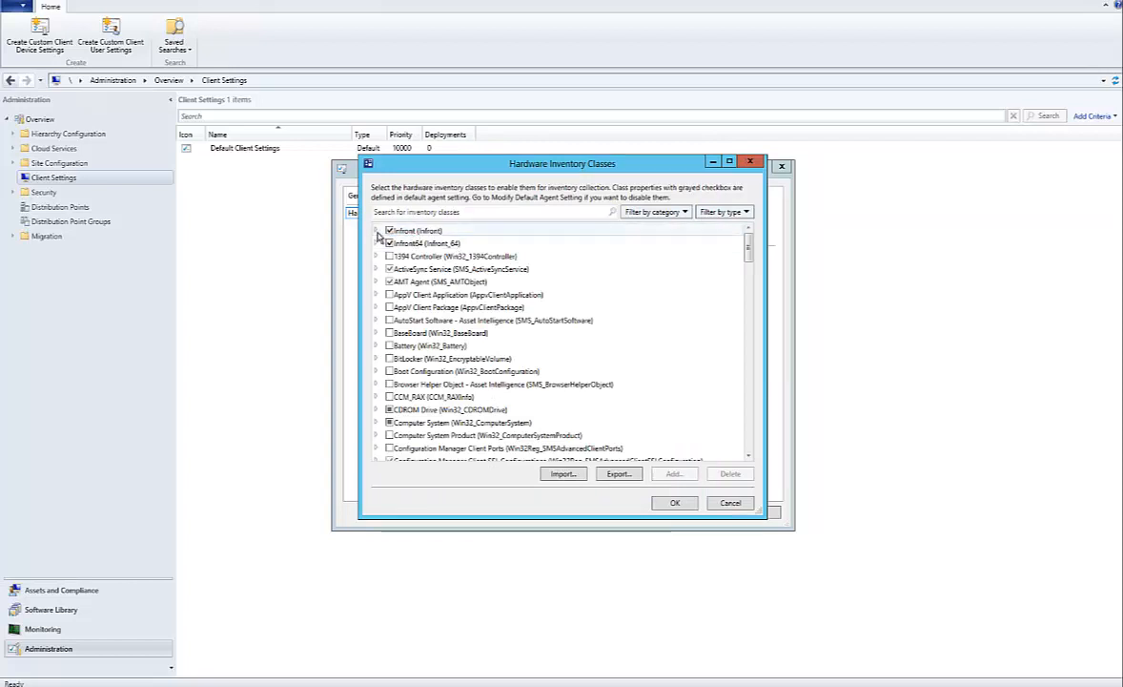
- Review the properties of the imported Infront and Infront64 inventory classes, accept the class selection, and save the custom client device settings
{"action": "left_click", "coordinate": [376, 232]}
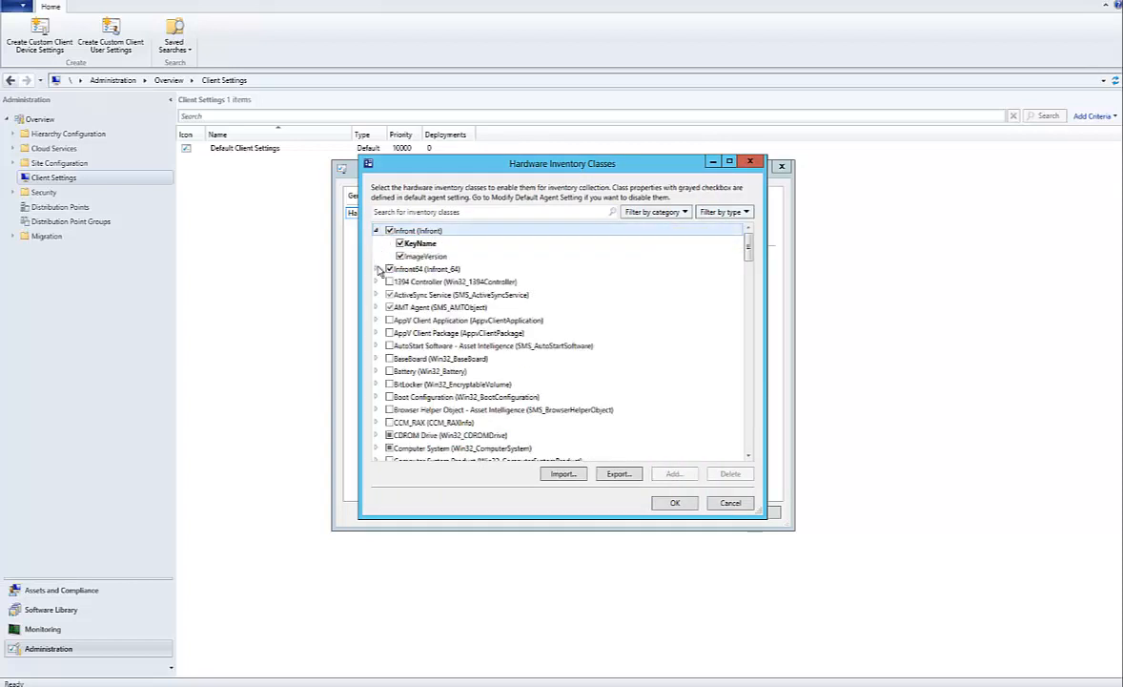
{"action": "left_click", "coordinate": [376, 269]}
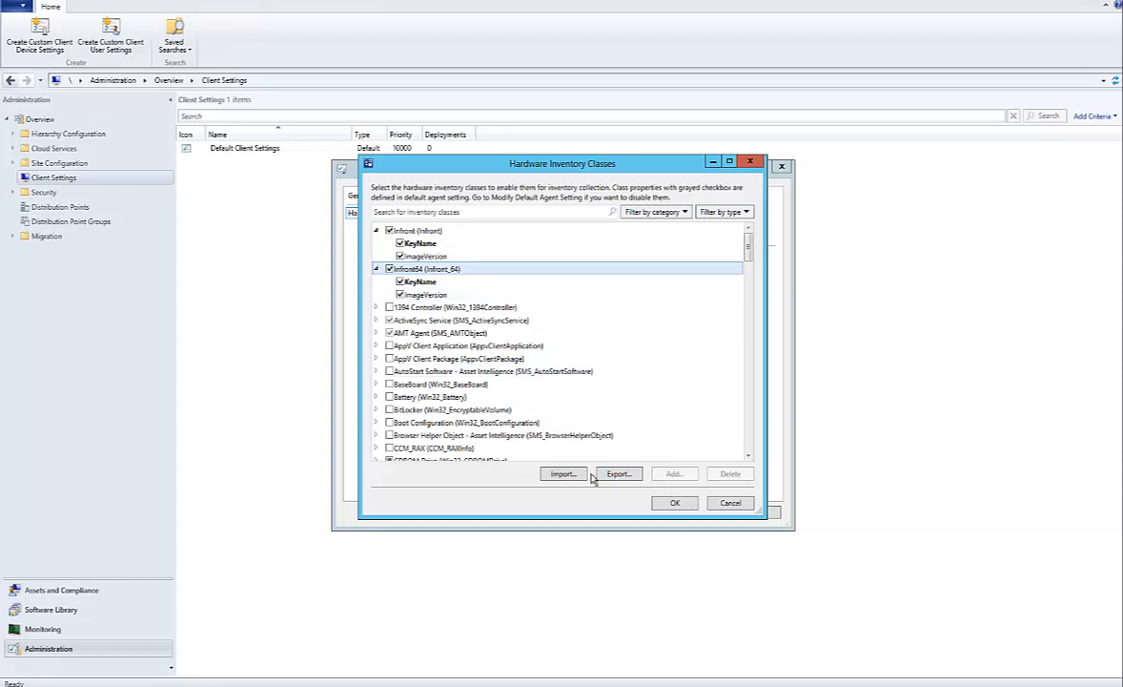
{"action": "left_click", "coordinate": [677, 504]}
{"action": "left_click", "coordinate": [698, 514]}
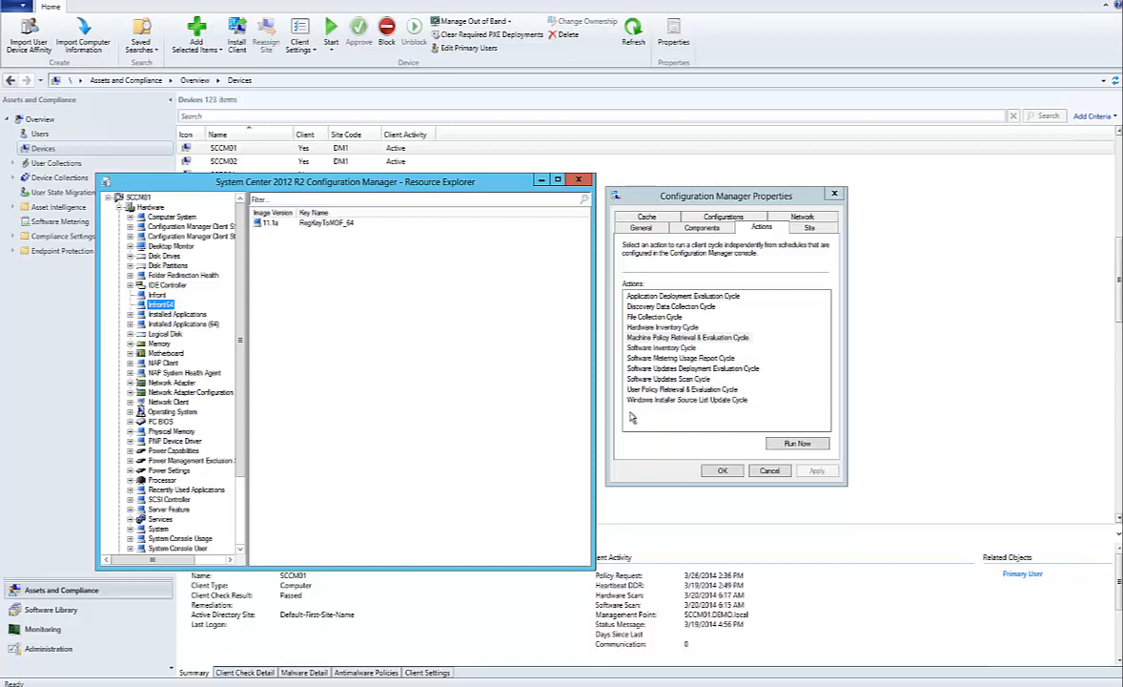
- Select the client's machine policy and hardware inventory cycles in turn, examine the Infront_64 query in InventoryAgent.log with the Trace Log Tool, and minimize the log
{"action": "left_click", "coordinate": [678, 338]}
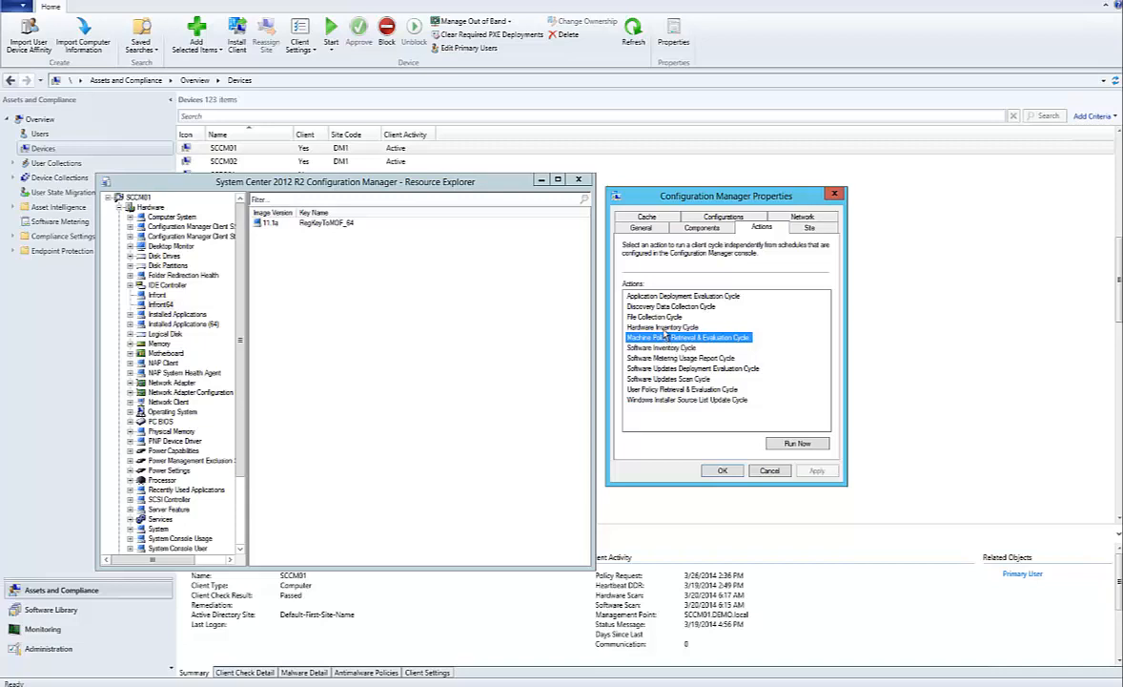
{"action": "left_click", "coordinate": [663, 327]}
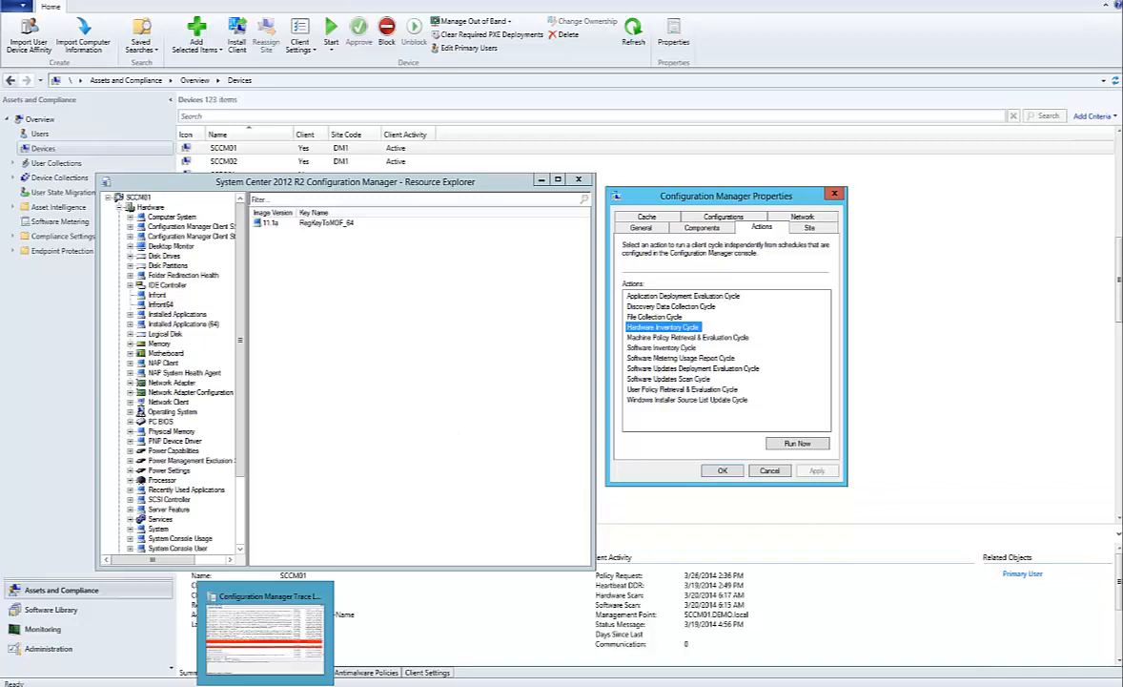
{"action": "left_click", "coordinate": [244, 596]}
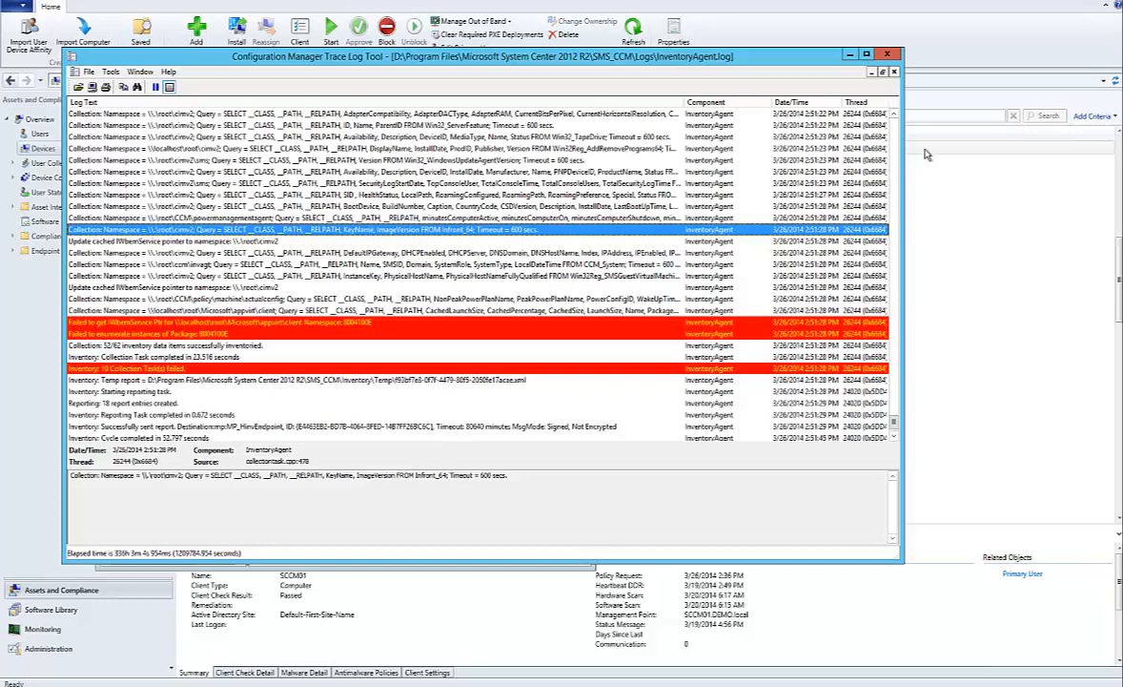
{"action": "left_click", "coordinate": [851, 57]}
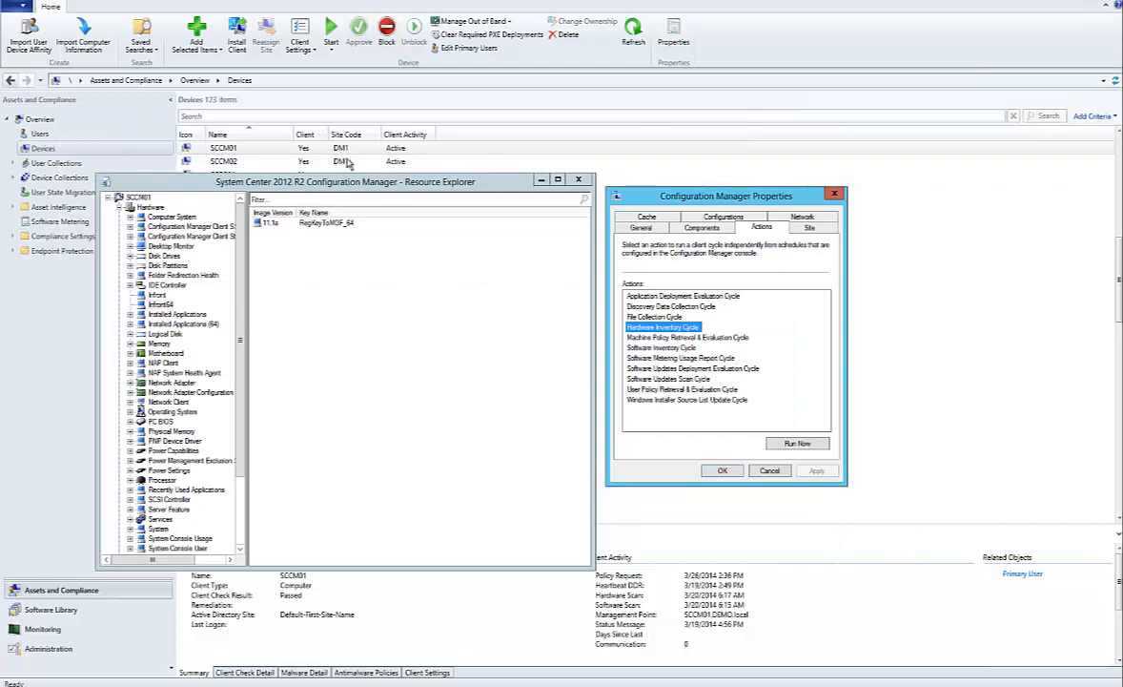